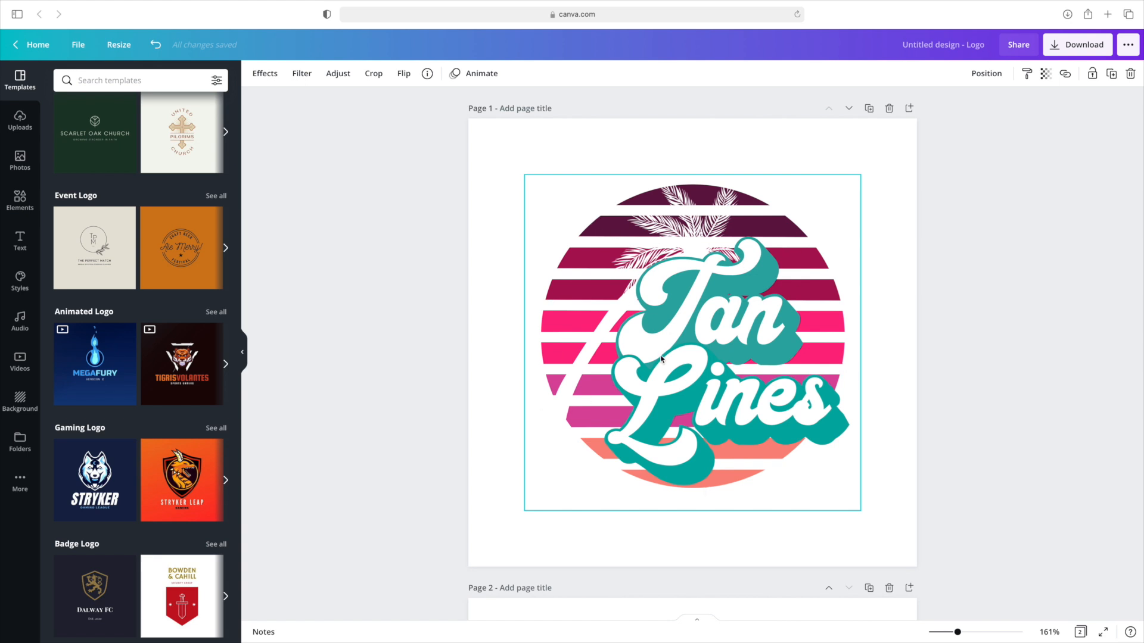
Step: Delete page 2 with the "Nobody likes a shady beach" design, keeping the Tan Lines page
{"action": "scroll", "coordinate": [661, 358], "scroll_direction": "down", "scroll_amount": 8}
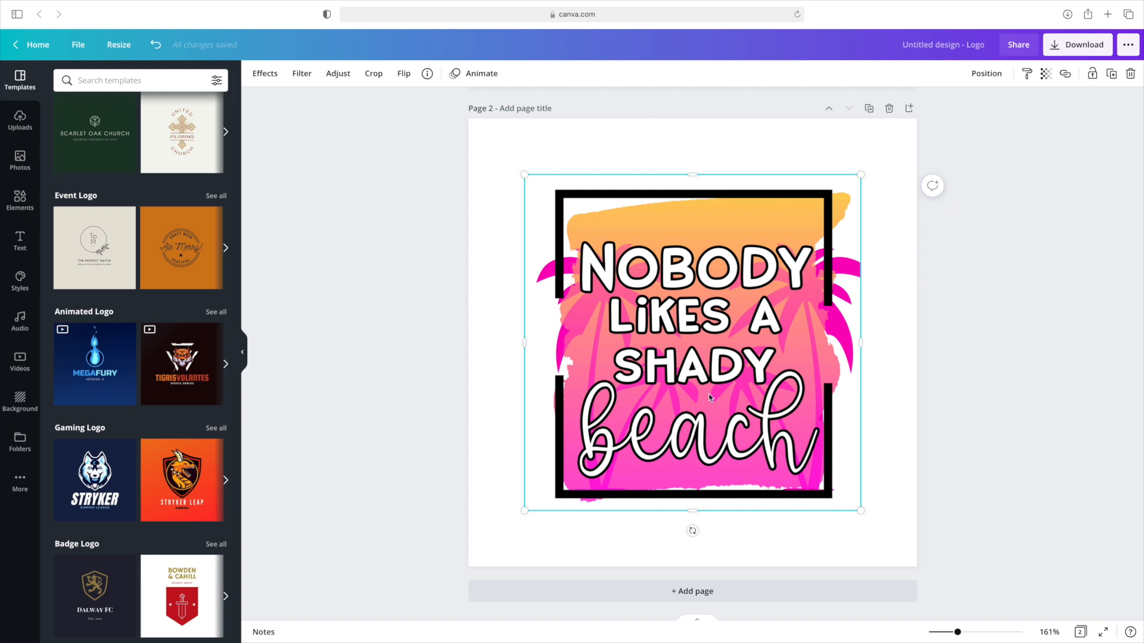
{"action": "scroll", "coordinate": [670, 408], "scroll_direction": "up", "scroll_amount": 5}
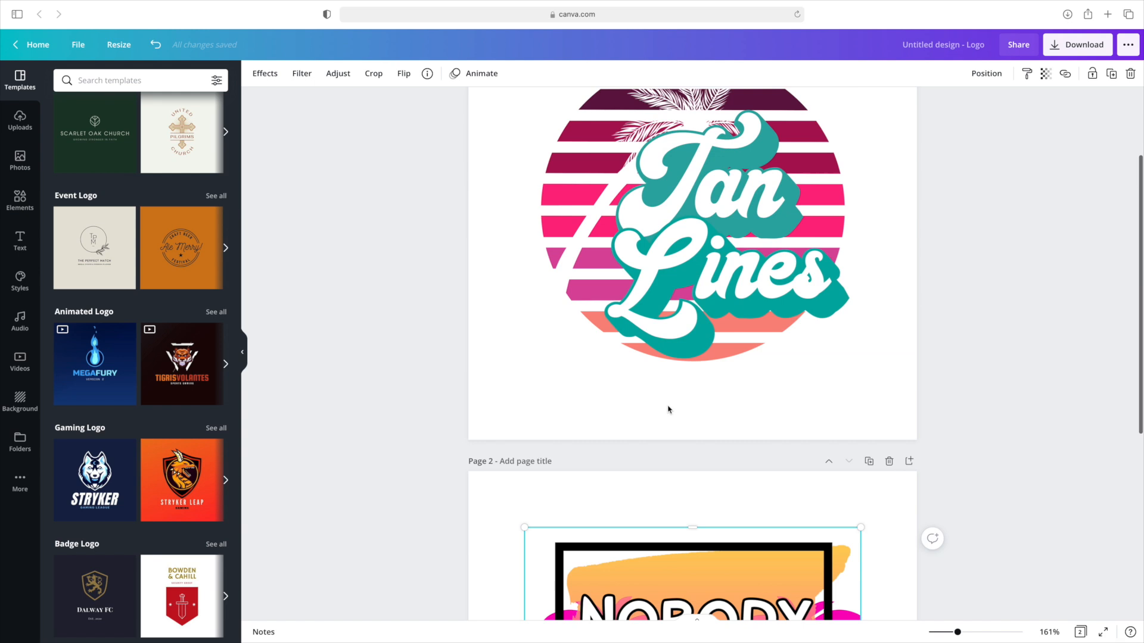
{"action": "left_click", "coordinate": [736, 539]}
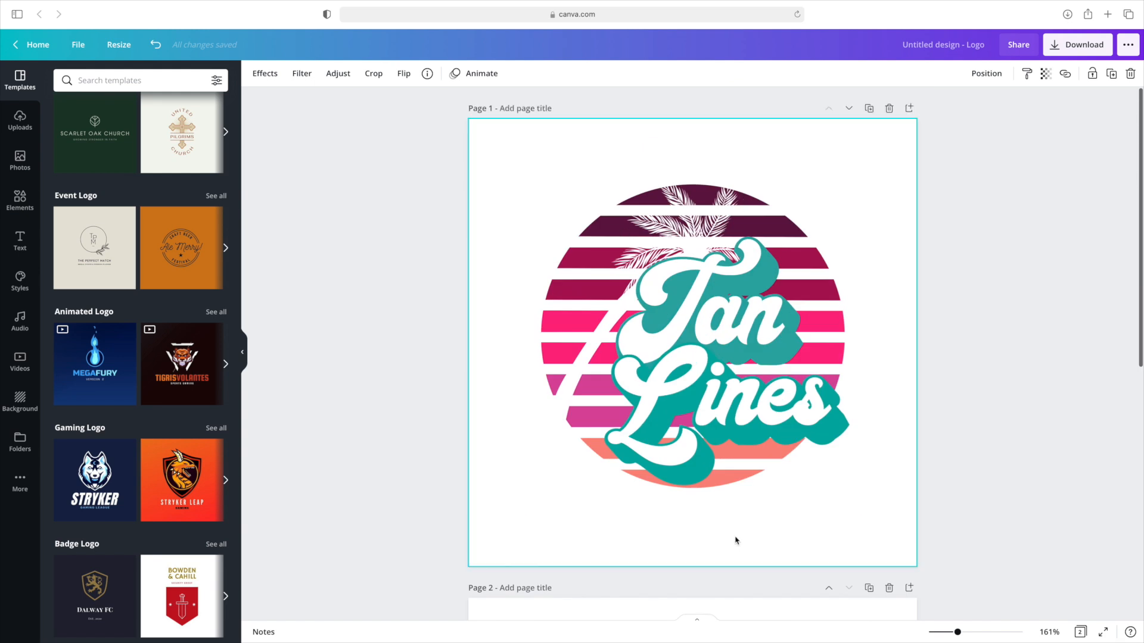
{"action": "left_click", "coordinate": [621, 501]}
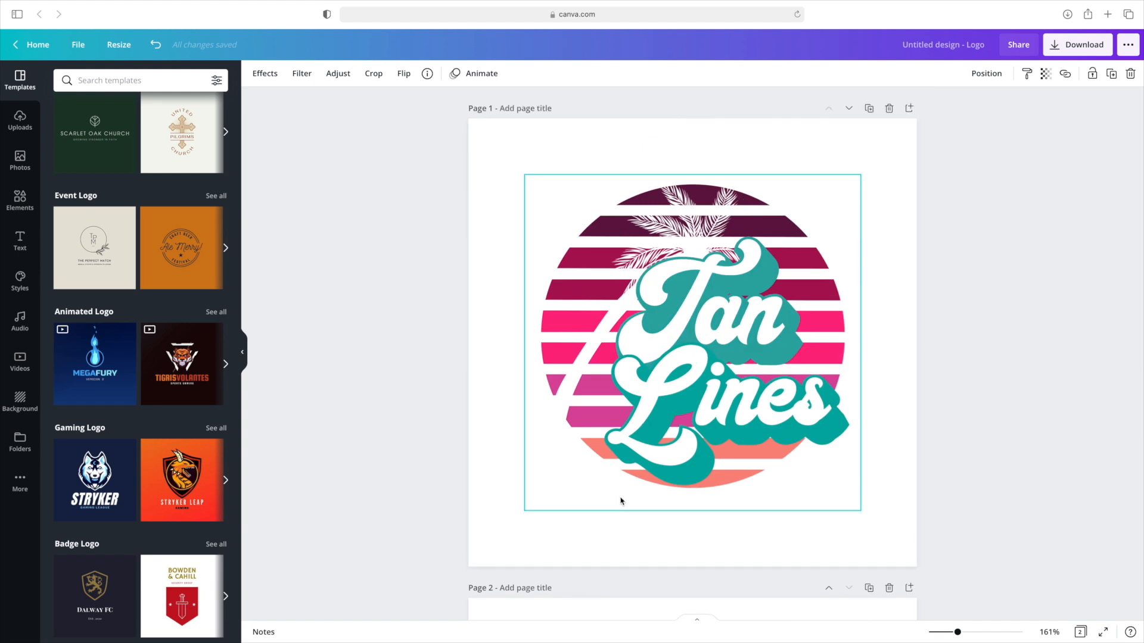
{"action": "scroll", "coordinate": [697, 501], "scroll_direction": "down", "scroll_amount": 6}
{"action": "left_click", "coordinate": [695, 497]}
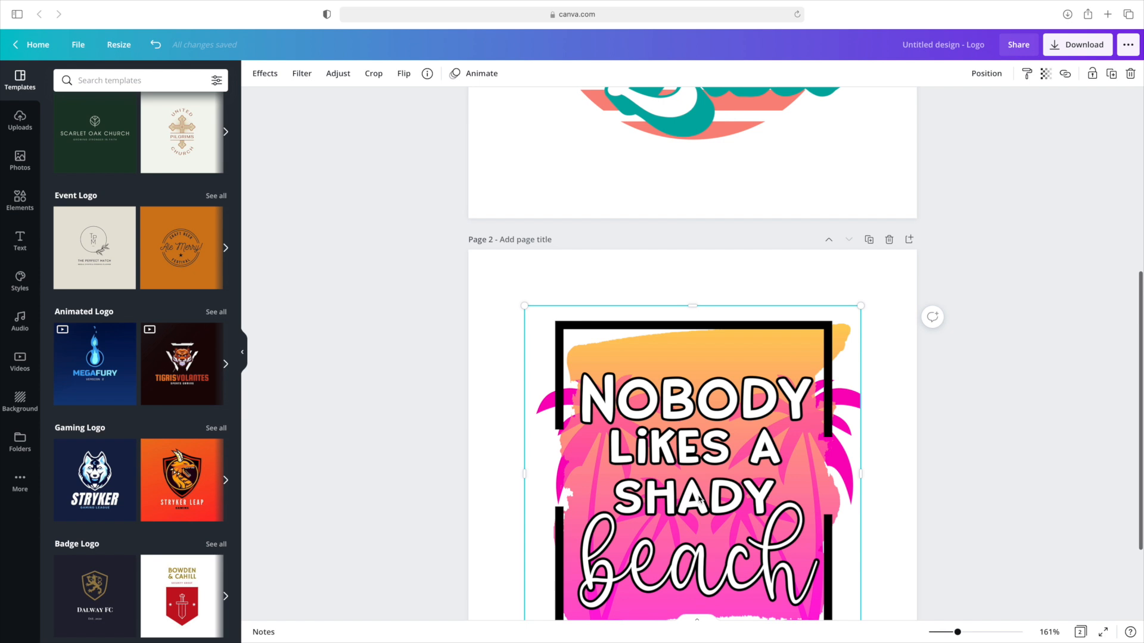
{"action": "left_click", "coordinate": [888, 239]}
{"action": "left_click", "coordinate": [857, 338]}
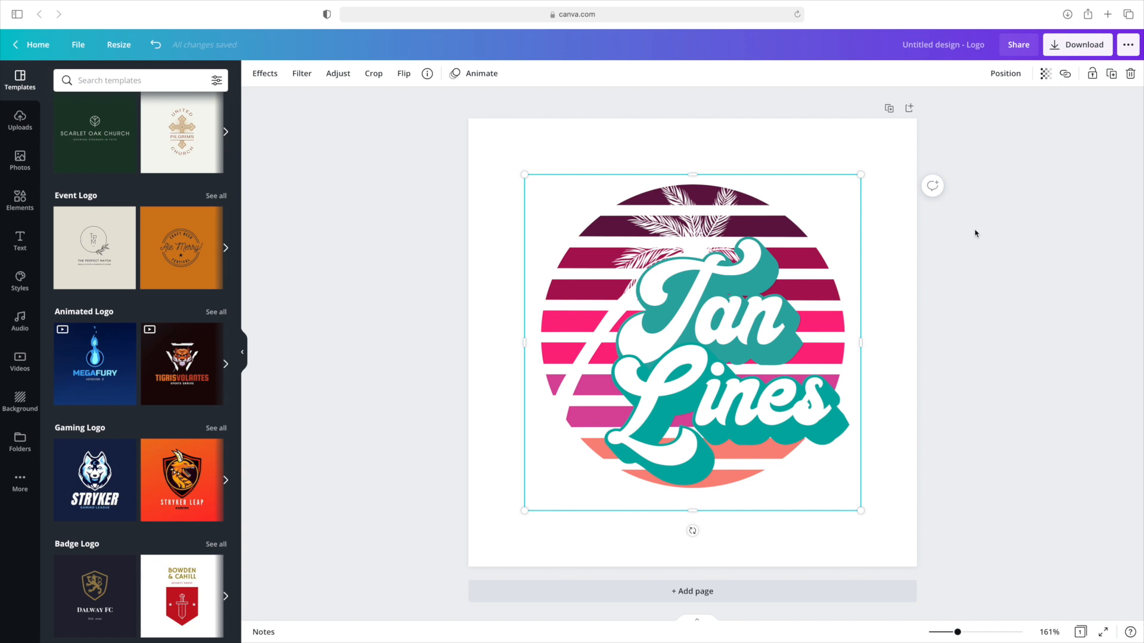
Step: Duplicate the Tan Lines design and align both copies with each other at top and center
{"action": "left_click", "coordinate": [1111, 74]}
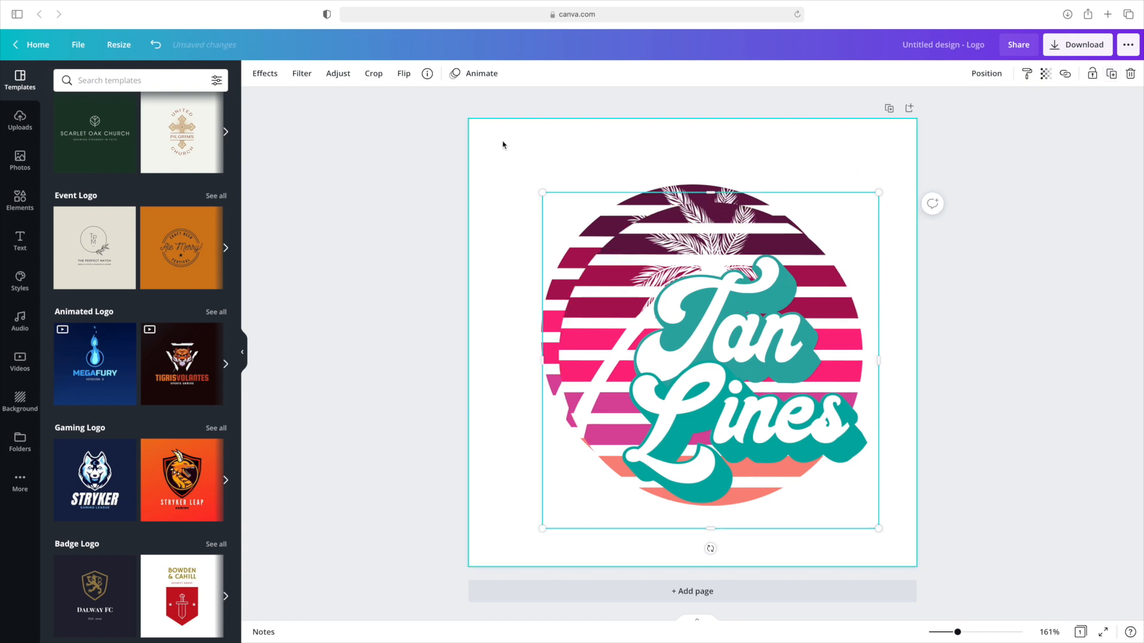
{"action": "left_click_drag", "start_coordinate": [502, 144], "coordinate": [861, 535]}
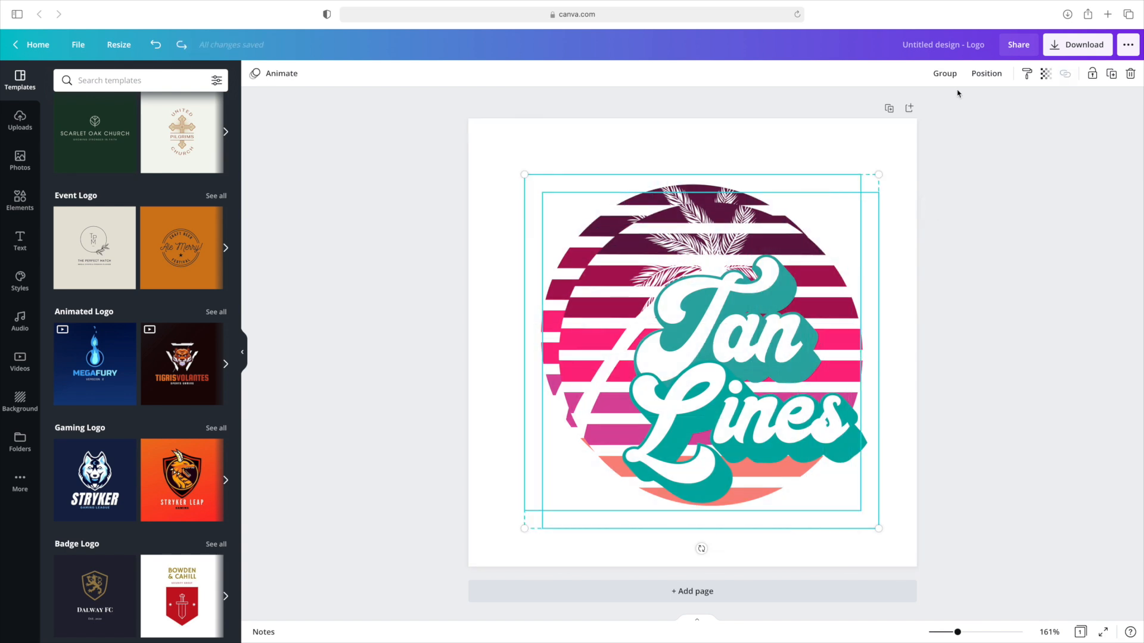
{"action": "left_click", "coordinate": [981, 81]}
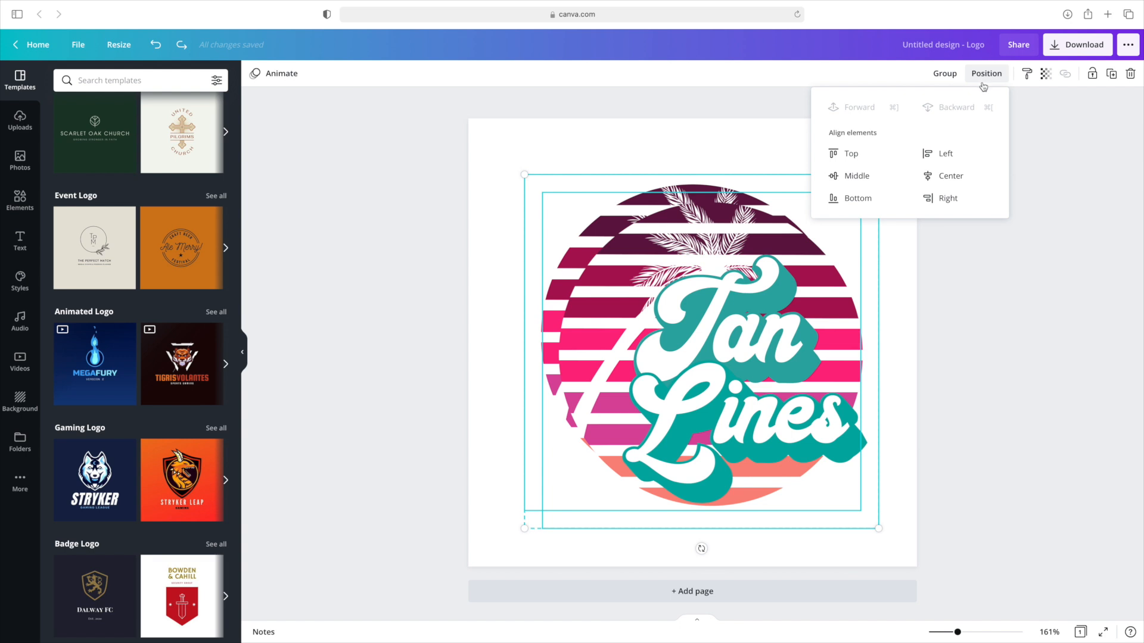
{"action": "left_click", "coordinate": [862, 157]}
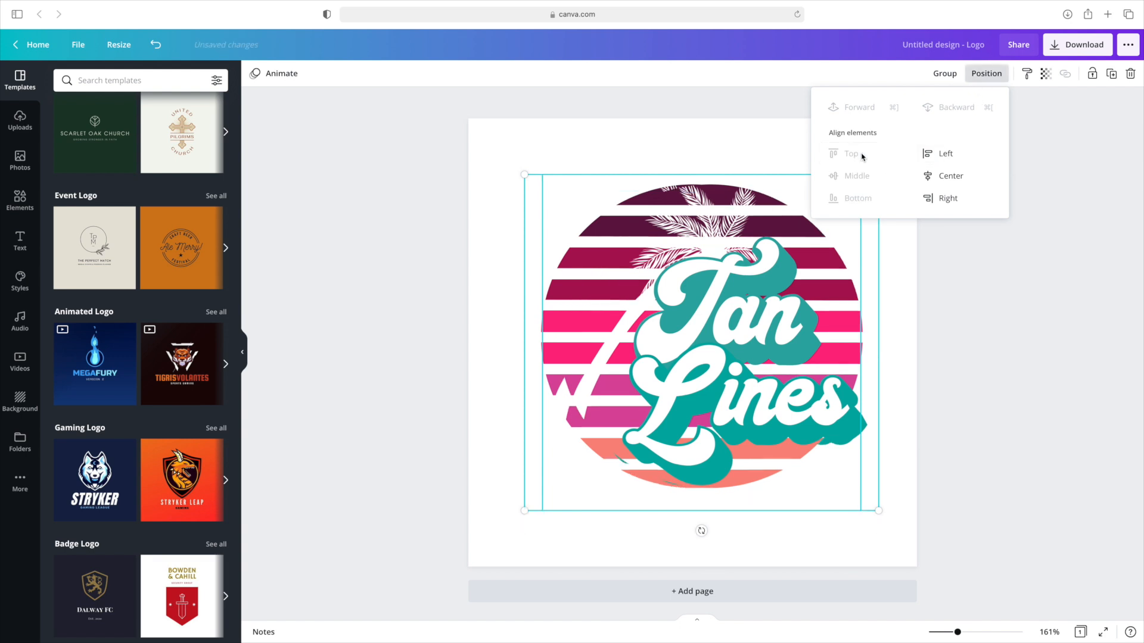
{"action": "left_click", "coordinate": [956, 179]}
{"action": "left_click", "coordinate": [963, 274]}
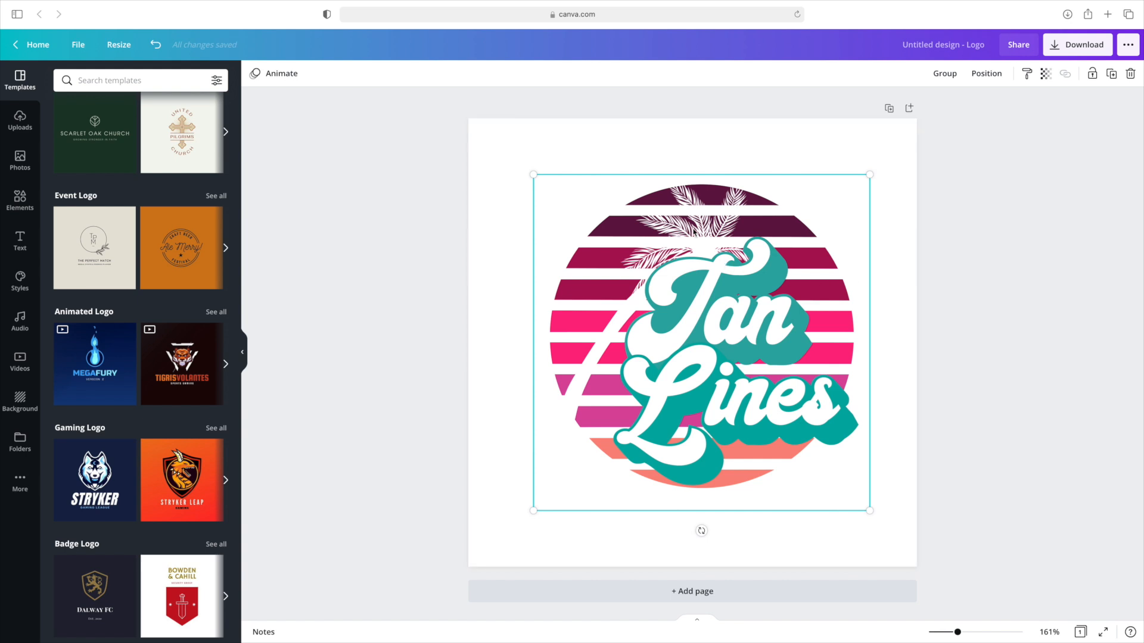
Step: Crop the upper copy of the Tan Lines design to its left half
{"action": "left_click", "coordinate": [667, 249]}
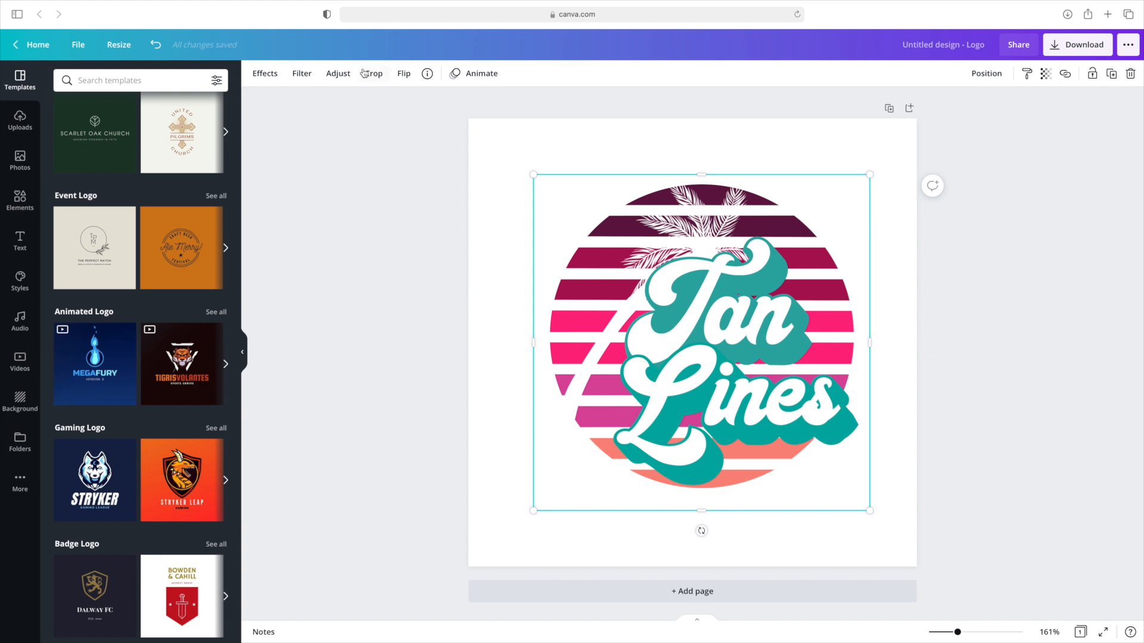
{"action": "left_click", "coordinate": [374, 74]}
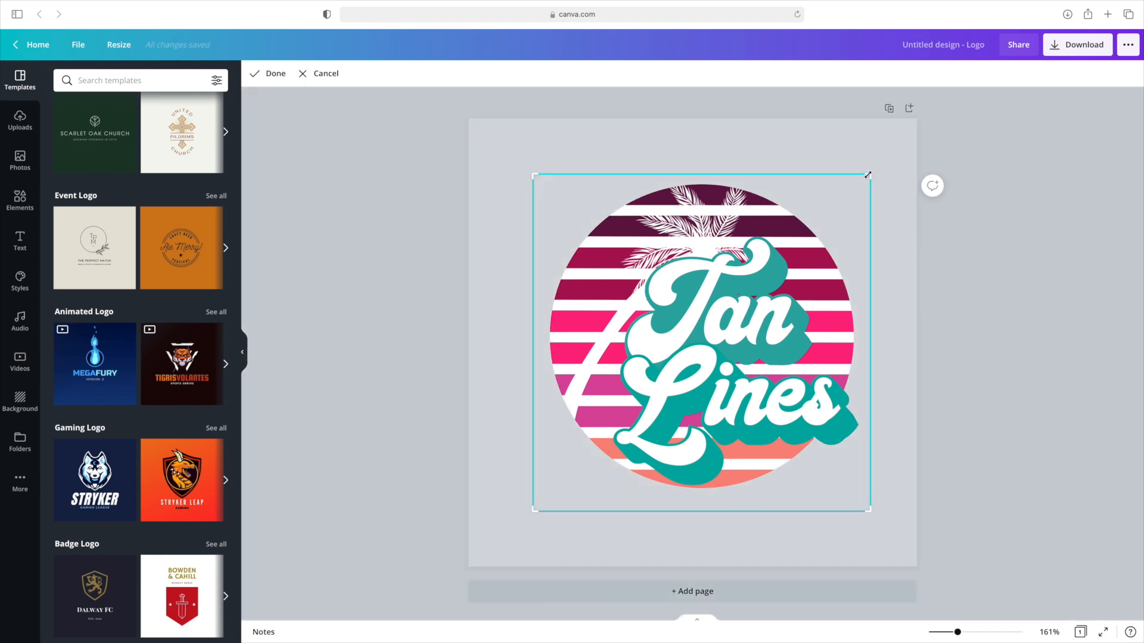
{"action": "left_click_drag", "start_coordinate": [869, 174], "coordinate": [707, 154]}
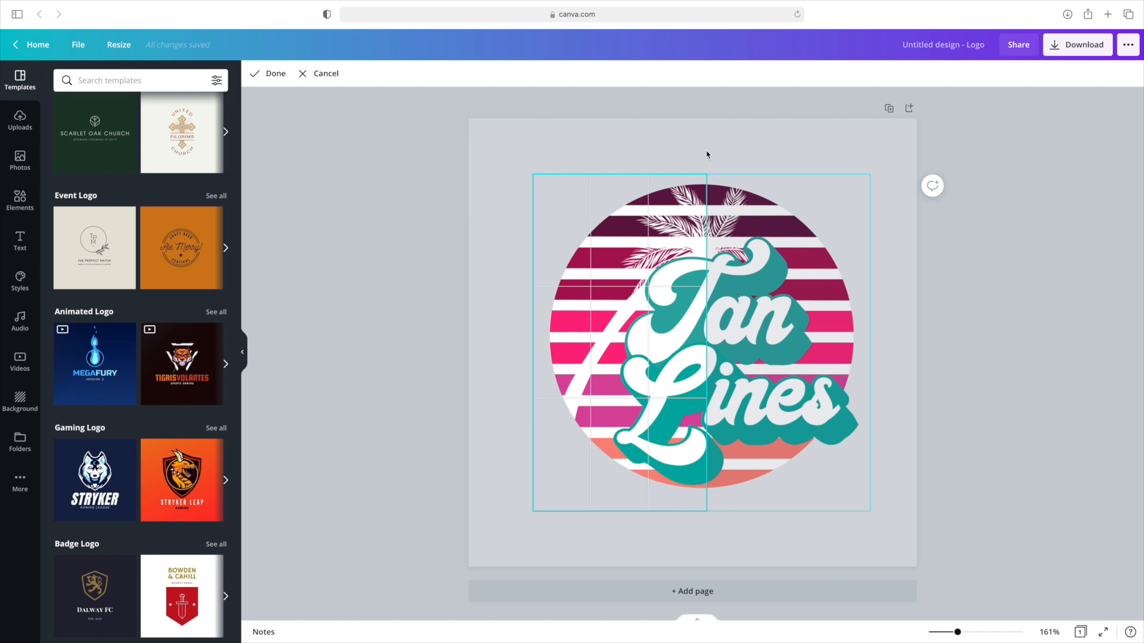
{"action": "left_click_drag", "start_coordinate": [706, 154], "coordinate": [705, 153]}
{"action": "left_click", "coordinate": [276, 76]}
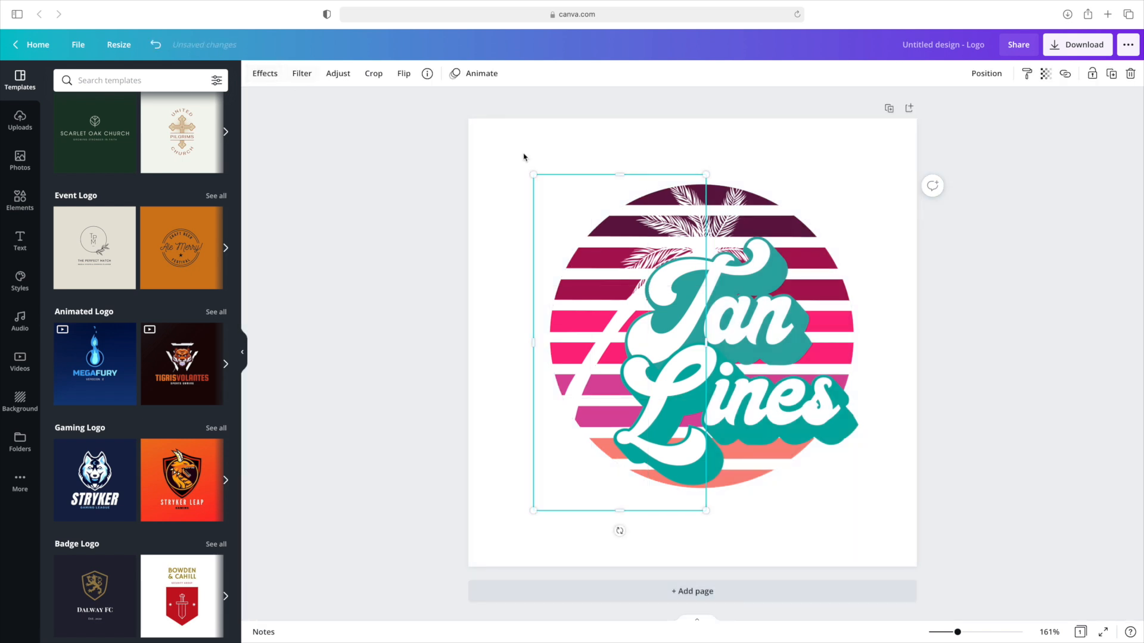
Step: Crop the underlying full copy of the Tan Lines design to its right half, meeting the left half at the middle
{"action": "left_click", "coordinate": [751, 246]}
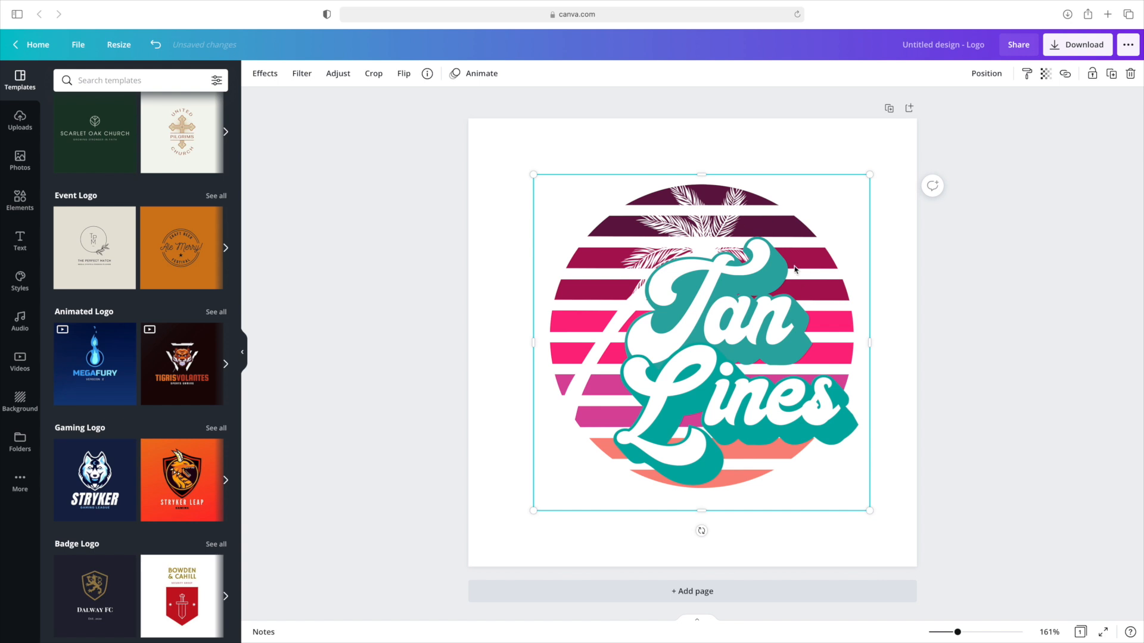
{"action": "left_click", "coordinate": [646, 280]}
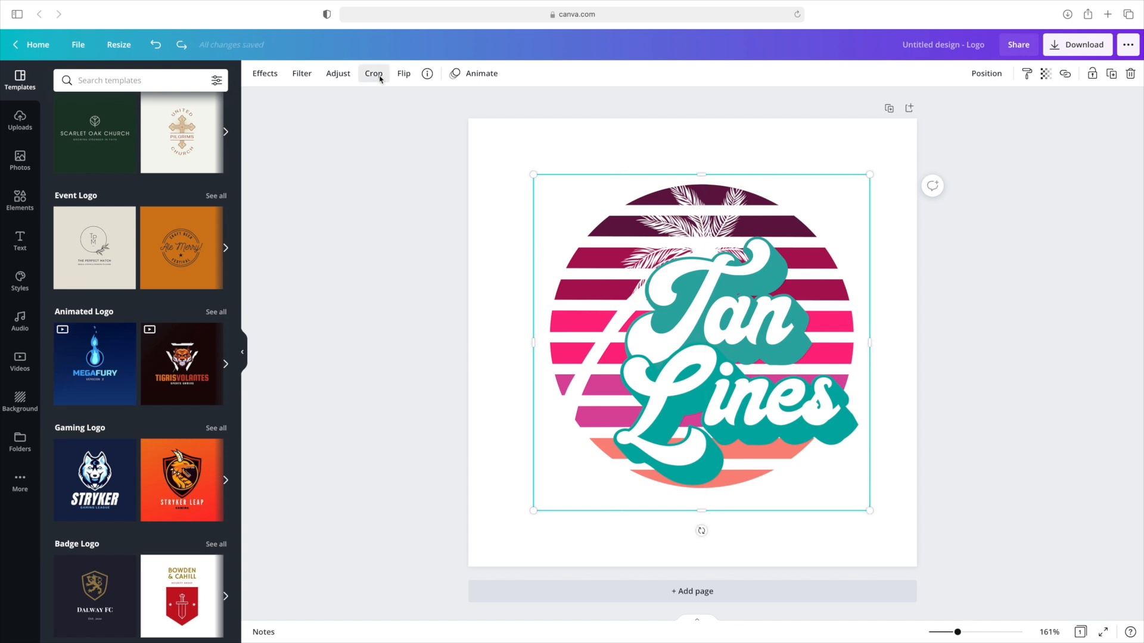
{"action": "left_click", "coordinate": [373, 73]}
{"action": "left_click_drag", "start_coordinate": [538, 179], "coordinate": [705, 172]}
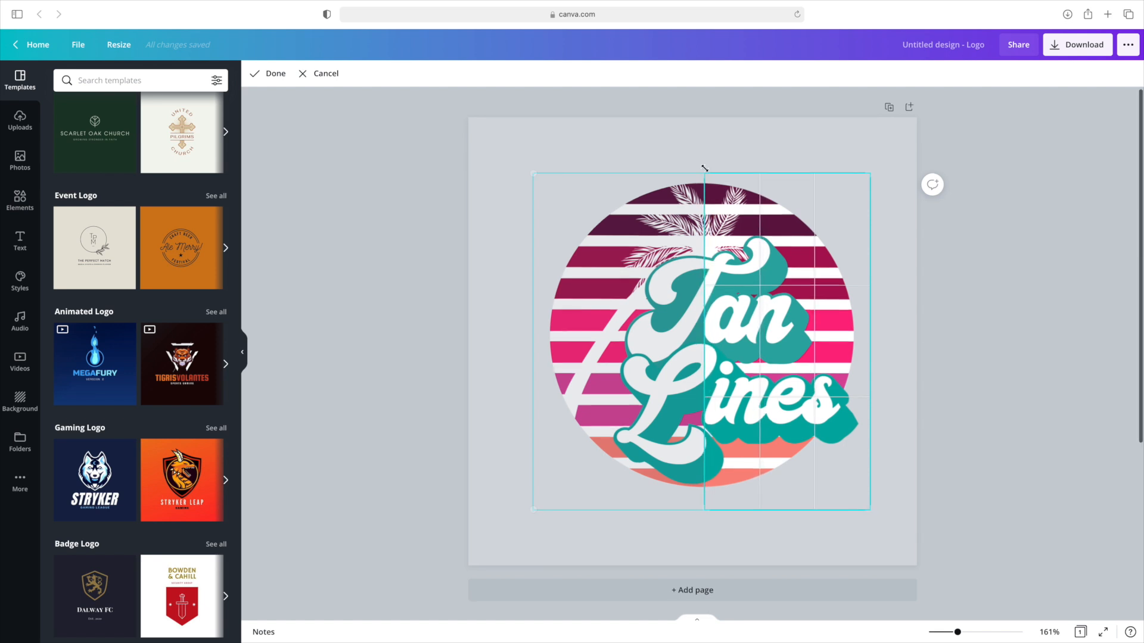
{"action": "left_click", "coordinate": [275, 74]}
Step: Move the right half slightly away from the left half and duplicate the page
{"action": "left_click", "coordinate": [783, 154]}
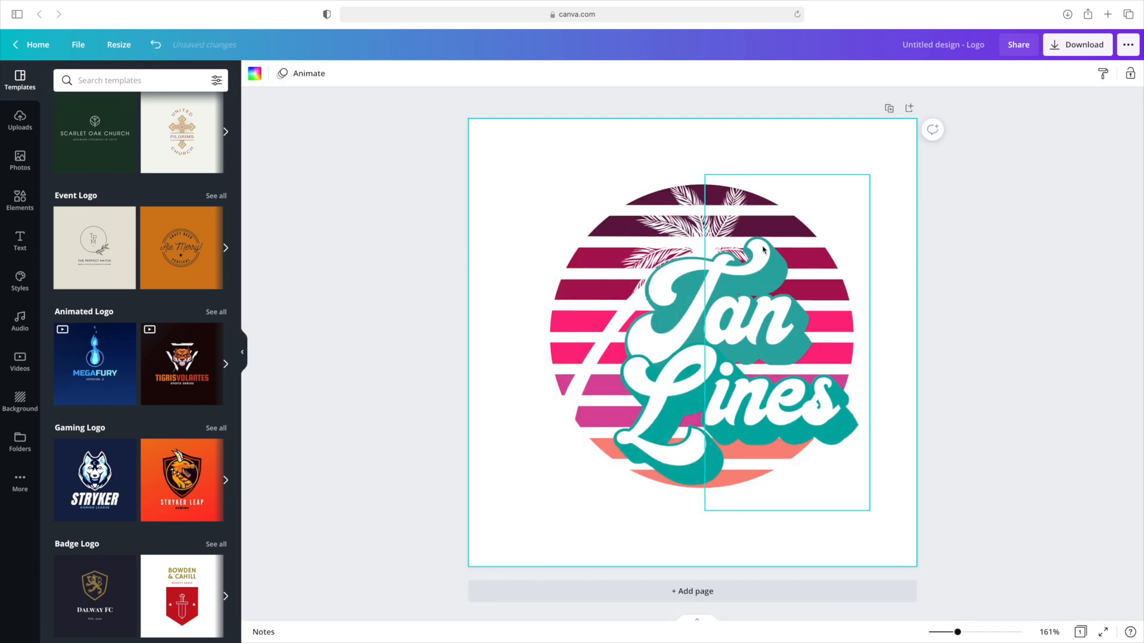
{"action": "left_click_drag", "start_coordinate": [763, 251], "coordinate": [785, 251]}
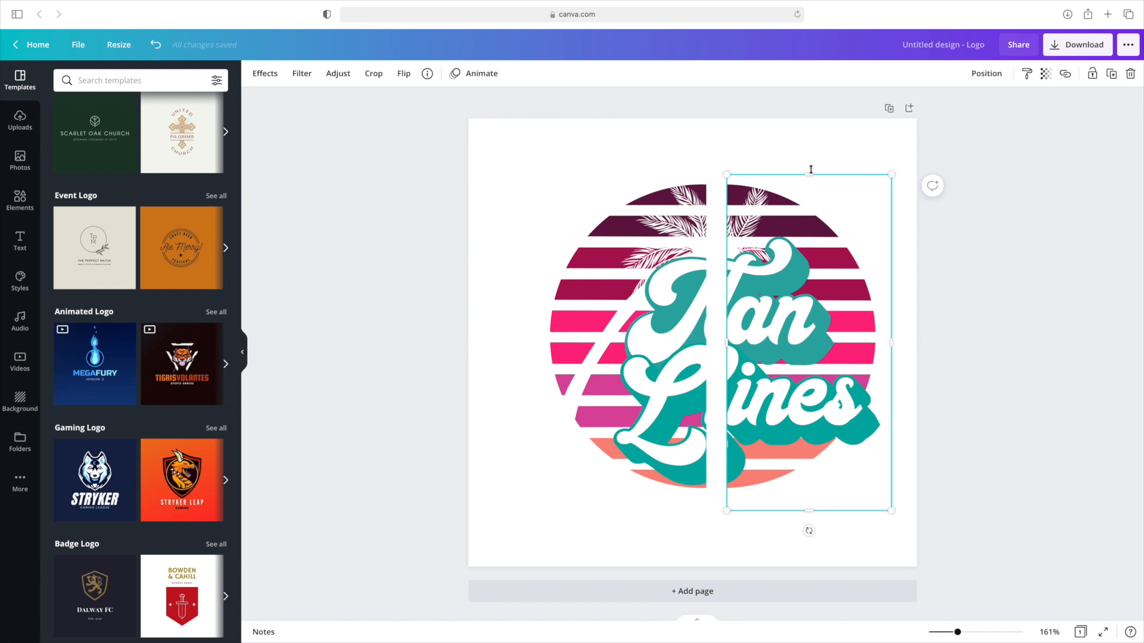
{"action": "left_click", "coordinate": [889, 109]}
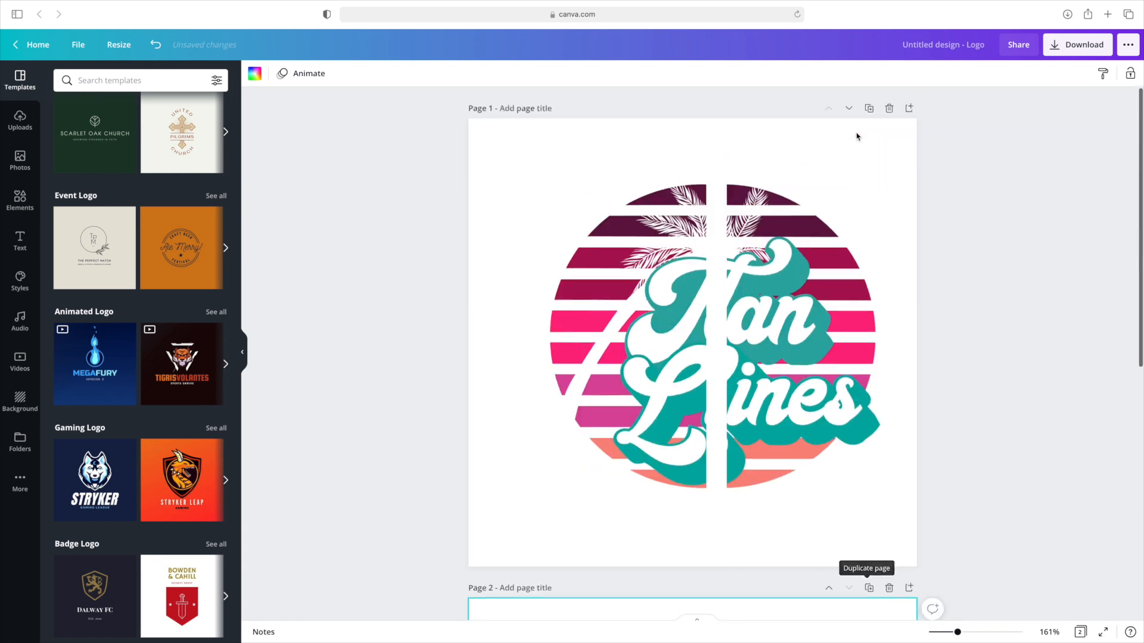
Step: Delete the right half of the design from page 1
{"action": "scroll", "coordinate": [860, 166], "scroll_direction": "down", "scroll_amount": 5}
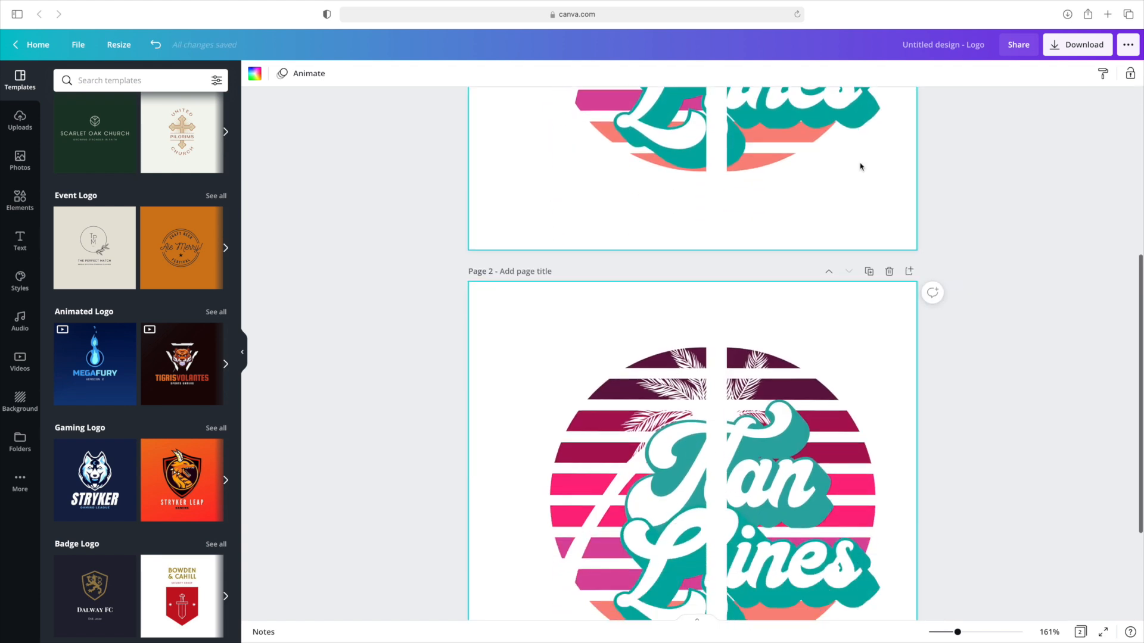
{"action": "scroll", "coordinate": [860, 167], "scroll_direction": "up", "scroll_amount": 5}
{"action": "left_click", "coordinate": [767, 191]}
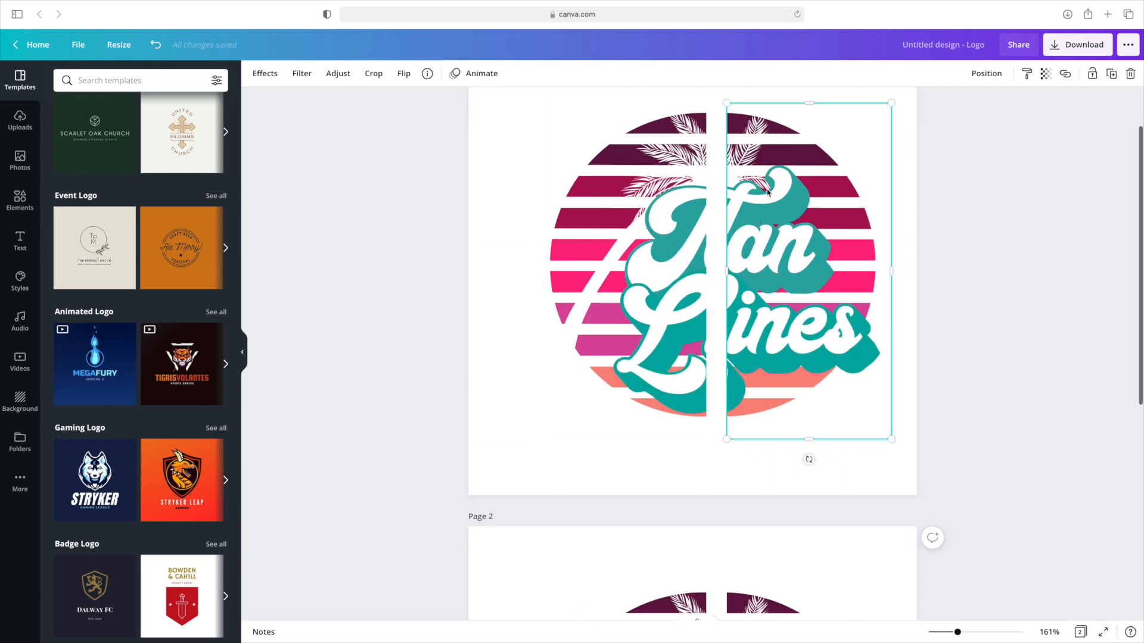
{"action": "key", "text": "Delete"}
Step: Delete the left half of the design from page 2
{"action": "scroll", "coordinate": [768, 190], "scroll_direction": "down", "scroll_amount": 4}
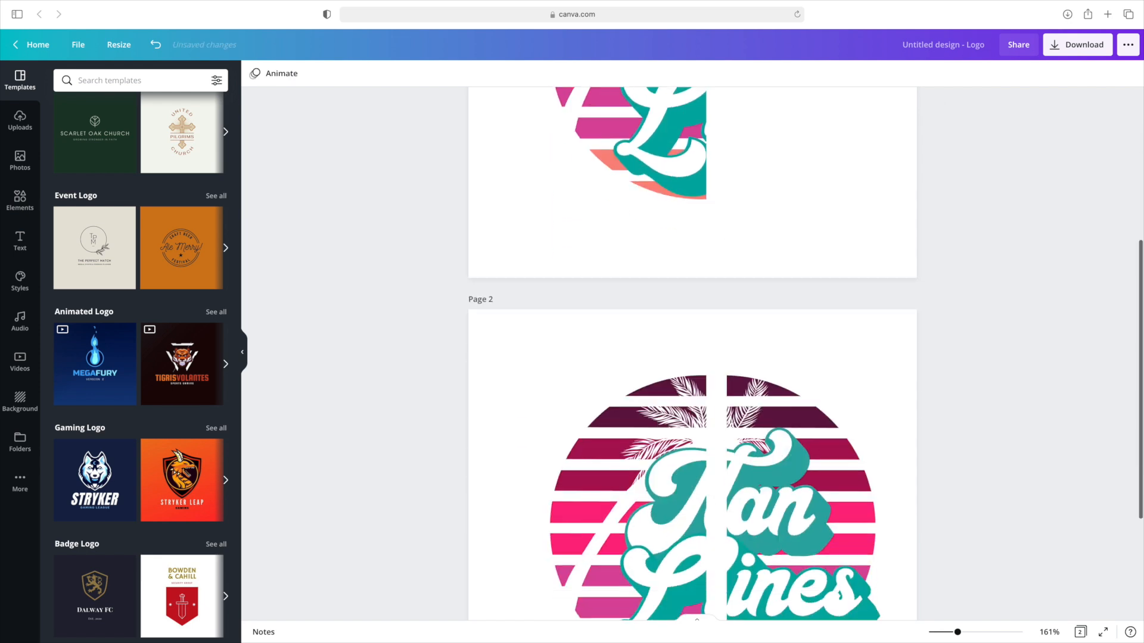
{"action": "scroll", "coordinate": [677, 296], "scroll_direction": "down", "scroll_amount": 2}
{"action": "left_click", "coordinate": [677, 296]}
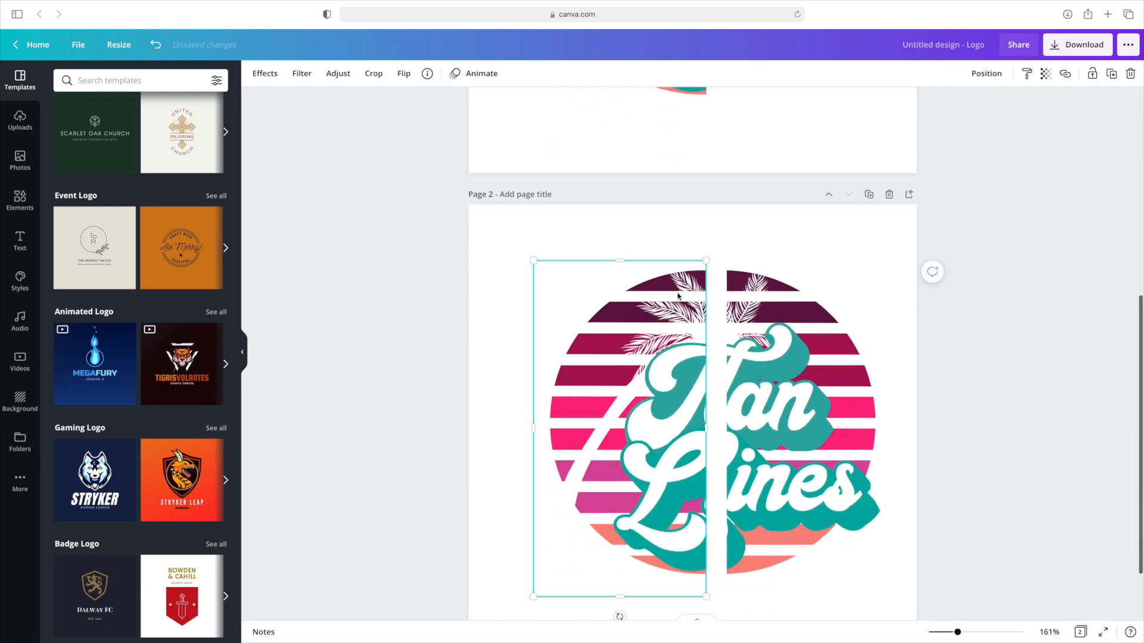
{"action": "key", "text": "Delete"}
Step: Download both pages as PNG files
{"action": "scroll", "coordinate": [677, 296], "scroll_direction": "up", "scroll_amount": 5}
{"action": "scroll", "coordinate": [677, 296], "scroll_direction": "down", "scroll_amount": 3}
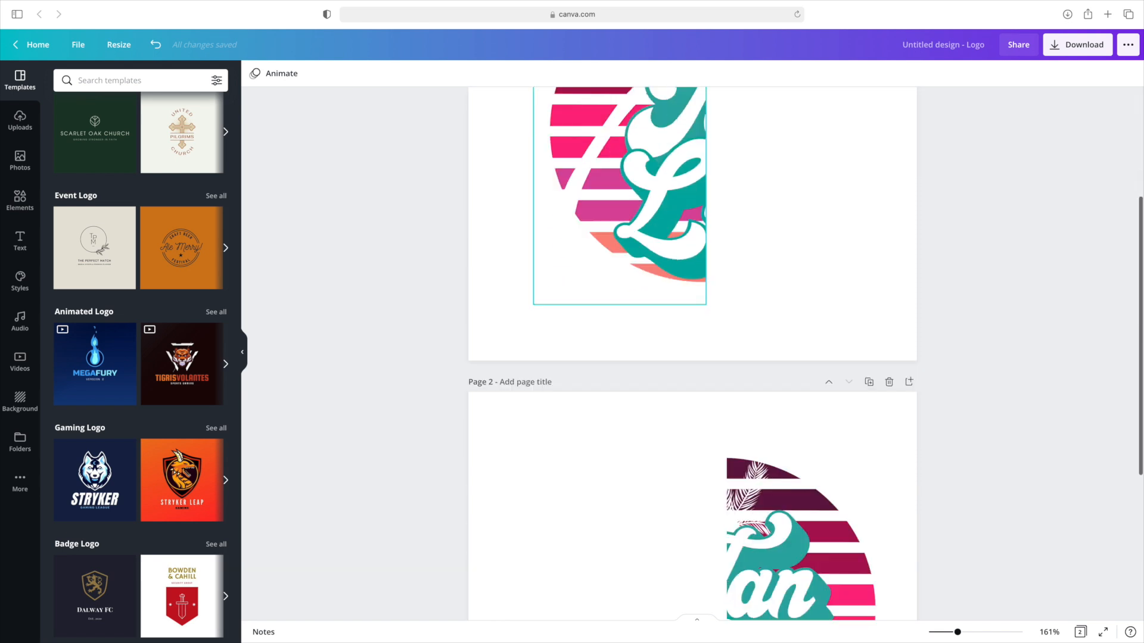
{"action": "scroll", "coordinate": [691, 357], "scroll_direction": "down", "scroll_amount": 4}
{"action": "scroll", "coordinate": [691, 357], "scroll_direction": "up", "scroll_amount": 7}
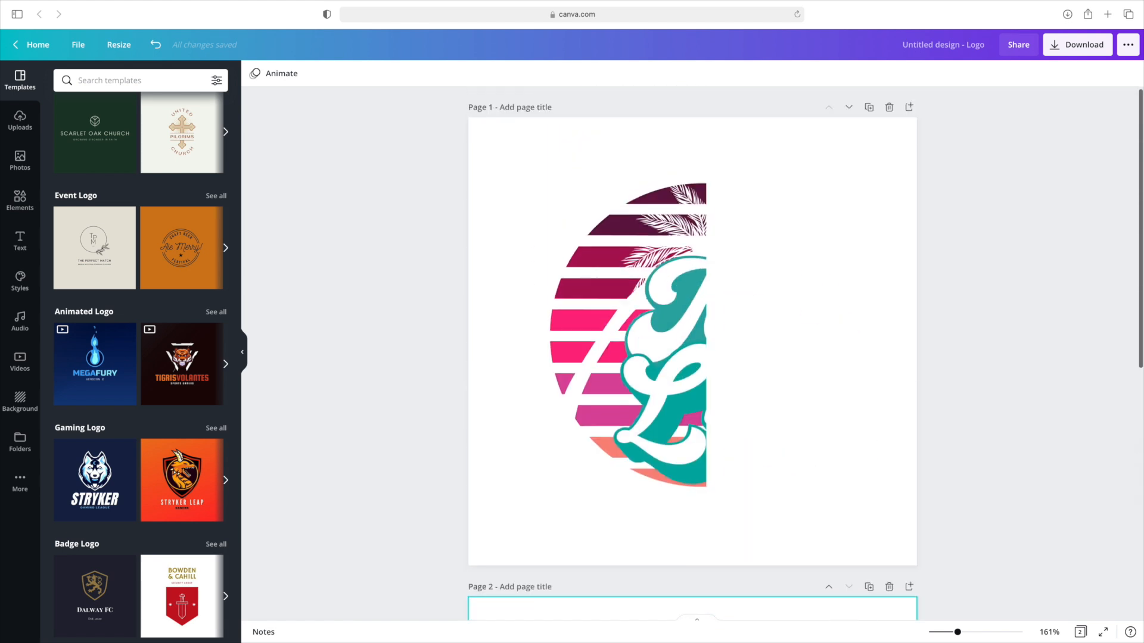
{"action": "left_click", "coordinate": [1078, 41]}
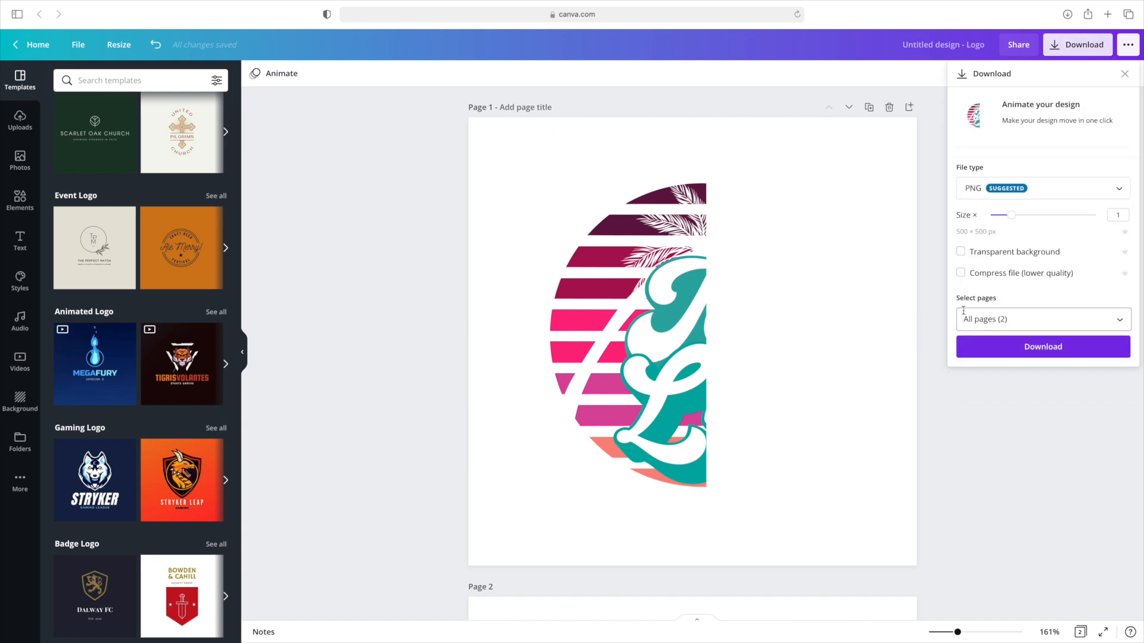
{"action": "left_click", "coordinate": [1053, 347]}
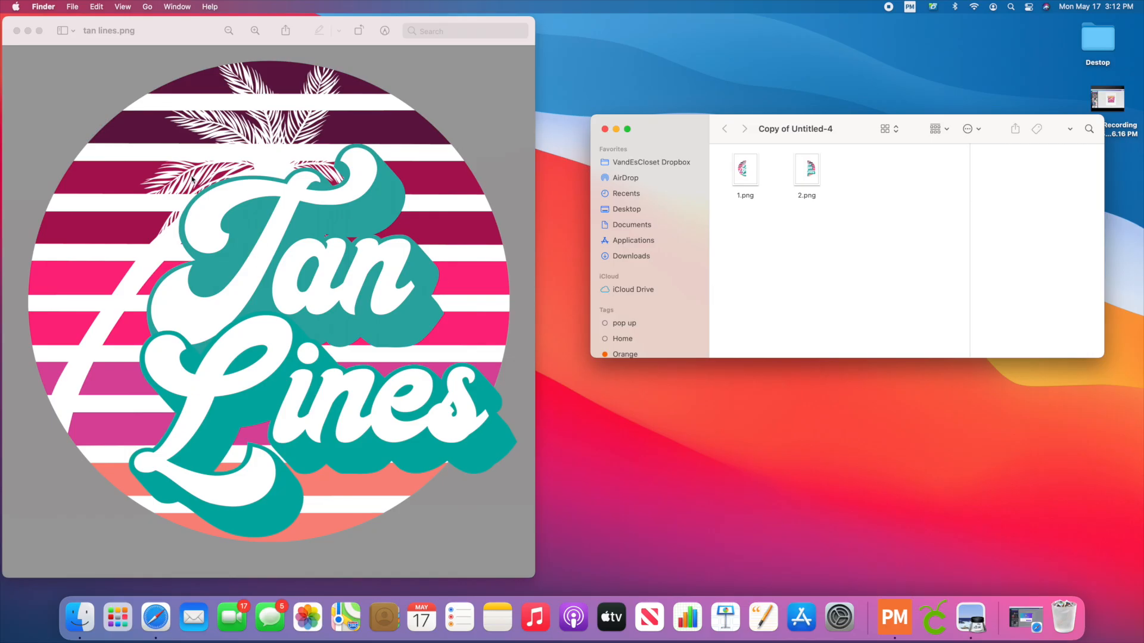
Step: Open the downloaded 1.png and 2.png in Preview to check both halves of the design
{"action": "double_click", "coordinate": [759, 172]}
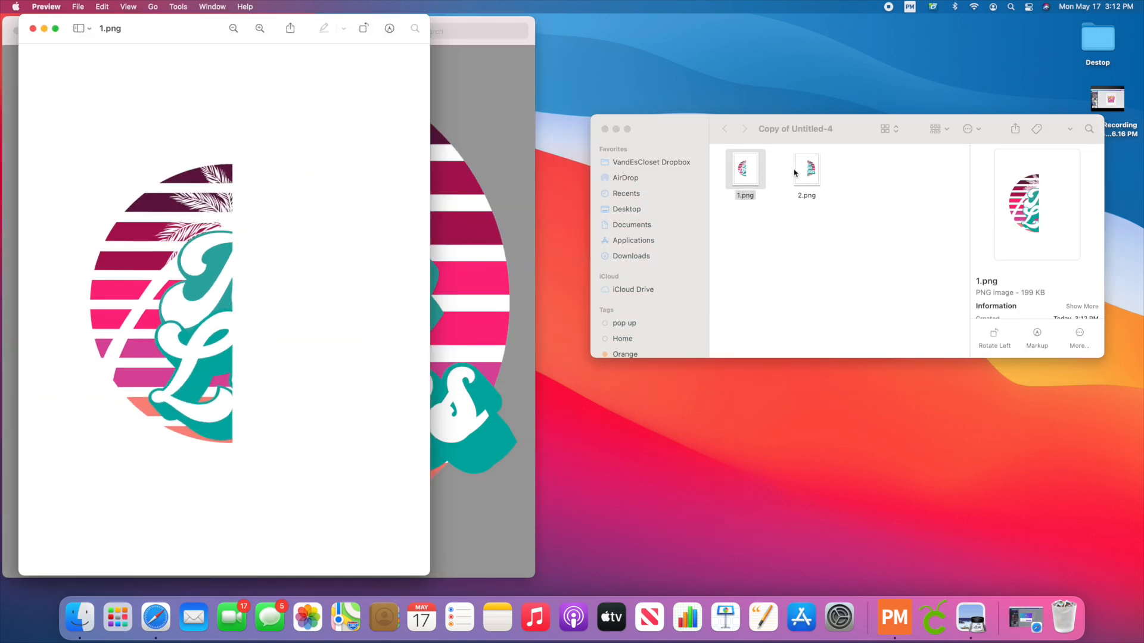
{"action": "left_click", "coordinate": [809, 173]}
{"action": "double_click", "coordinate": [809, 172]}
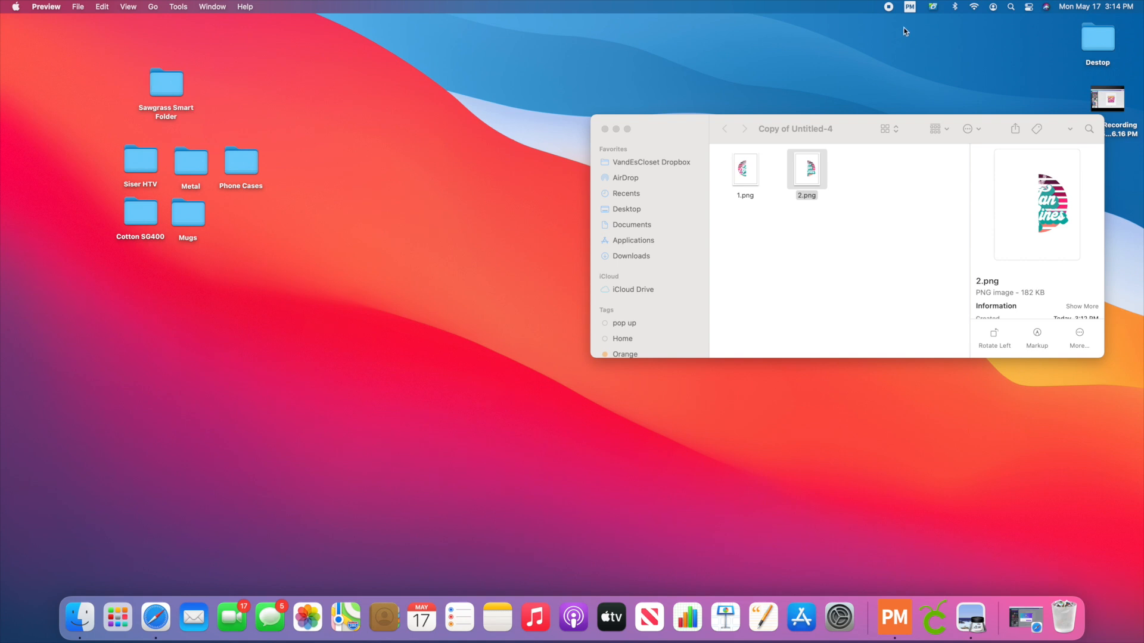
Step: Send 1.png to Sawgrass Print Manager by moving it into the Sawgrass Smart Folder on the desktop
{"action": "left_click", "coordinate": [910, 7]}
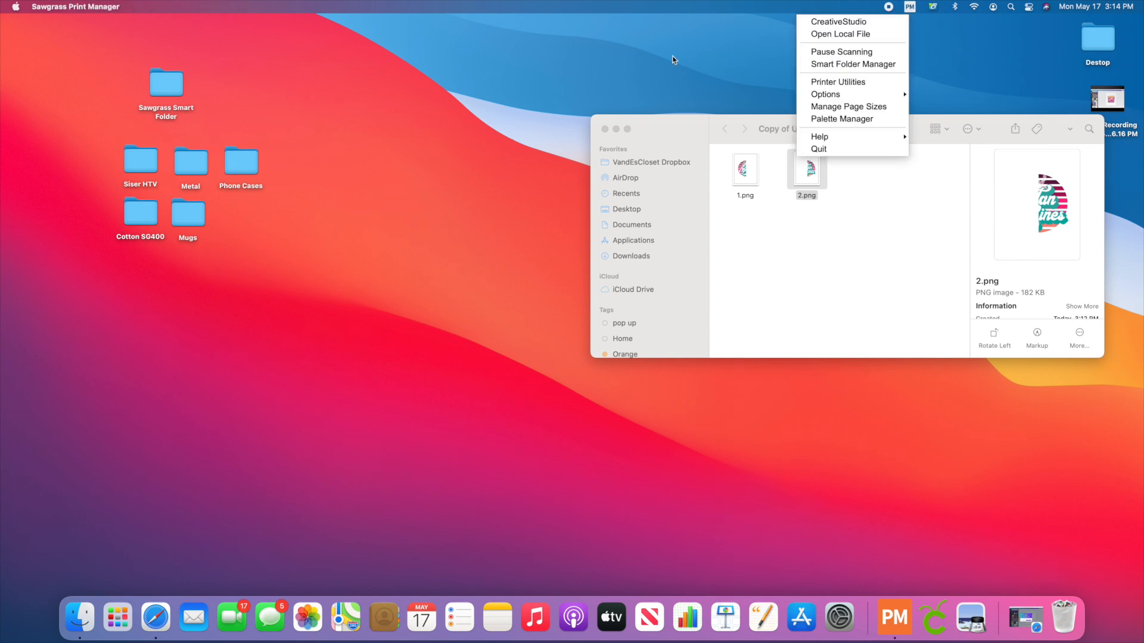
{"action": "left_click", "coordinate": [652, 55]}
{"action": "left_click_drag", "start_coordinate": [743, 172], "coordinate": [161, 94]}
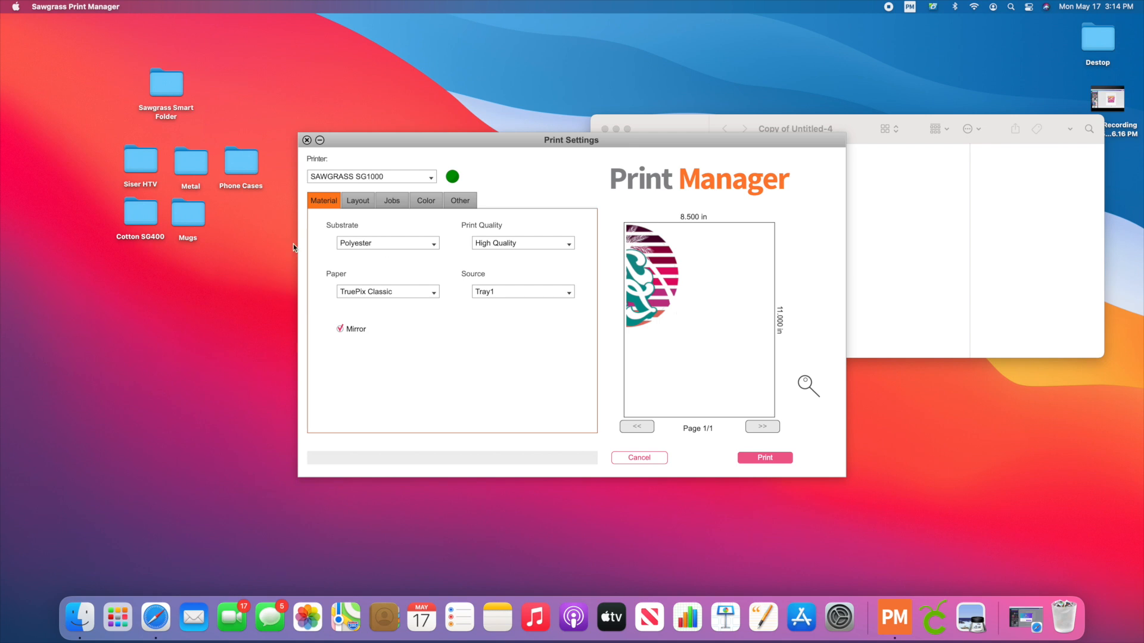
Step: Set the height of print job 1 to 10.5 in
{"action": "left_click", "coordinate": [402, 203]}
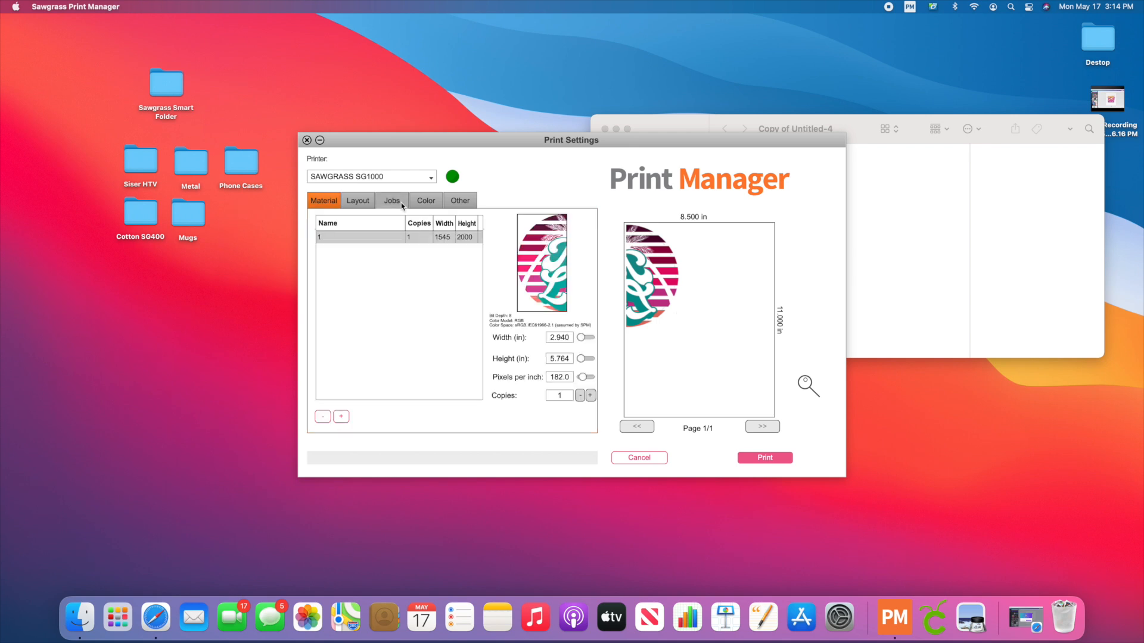
{"action": "double_click", "coordinate": [550, 360]}
{"action": "type", "text": "10.5"}
{"action": "key", "text": "Return"}
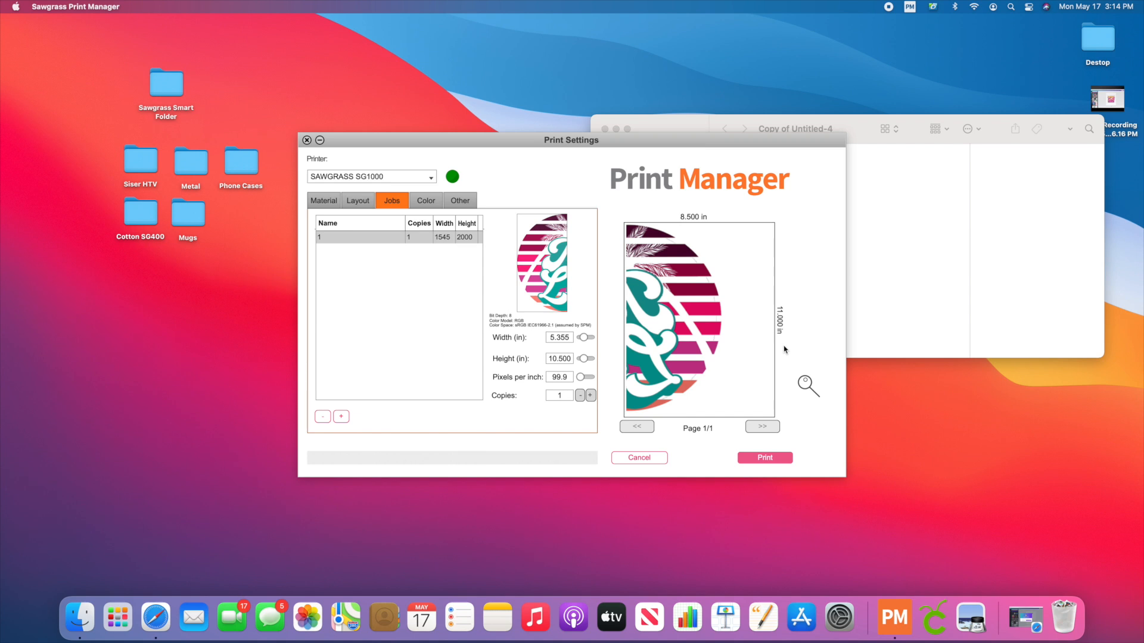
Step: Add 2.png to the print queue by moving it into the Sawgrass Smart Folder, and set print job 2's height to 10.5 in
{"action": "left_click", "coordinate": [894, 264]}
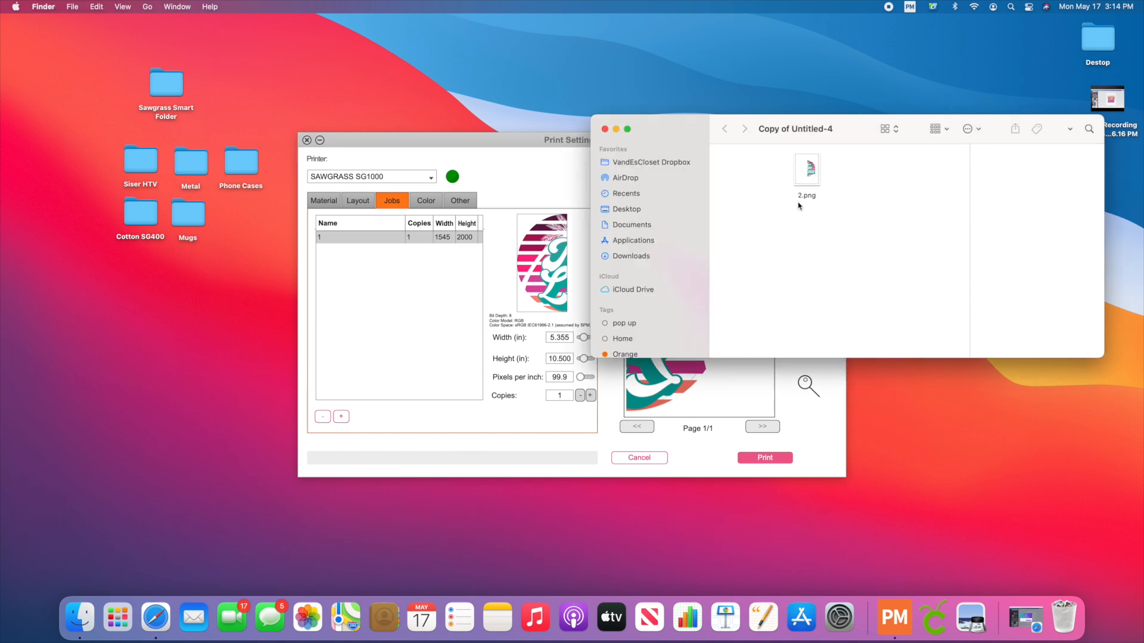
{"action": "left_click_drag", "start_coordinate": [808, 173], "coordinate": [174, 91]}
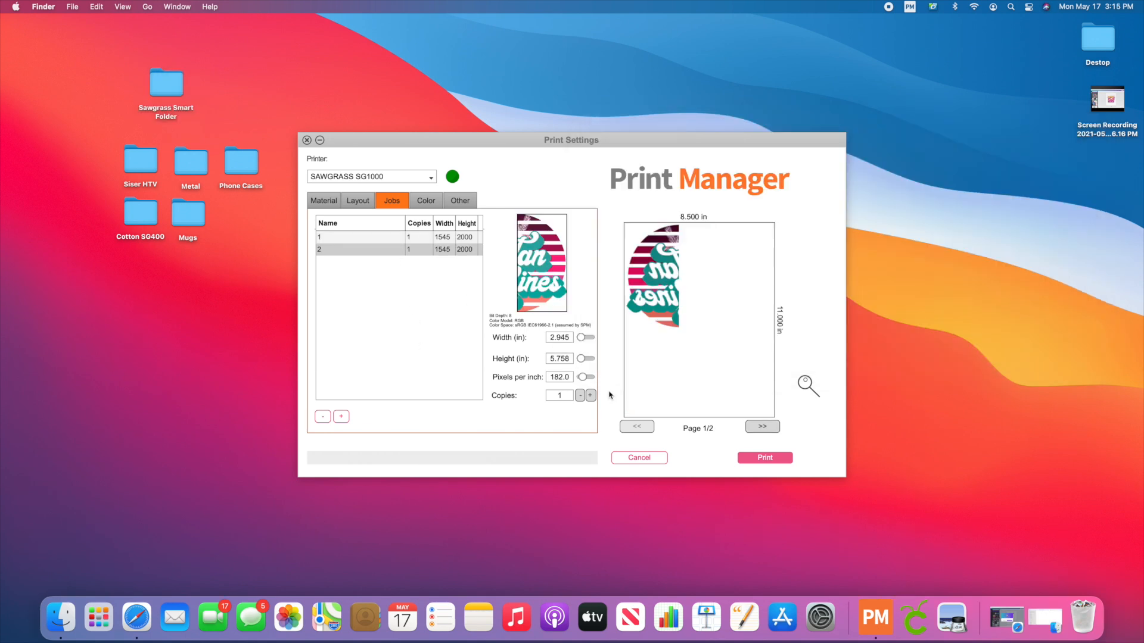
{"action": "double_click", "coordinate": [551, 358]}
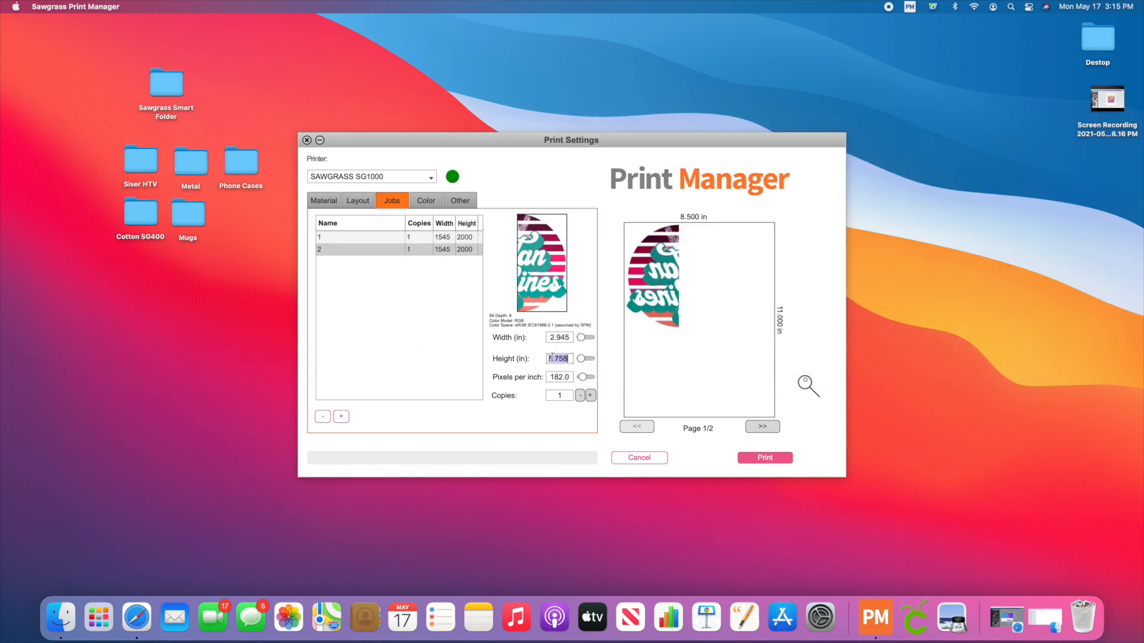
{"action": "type", "text": "10.5"}
{"action": "key", "text": "Return"}
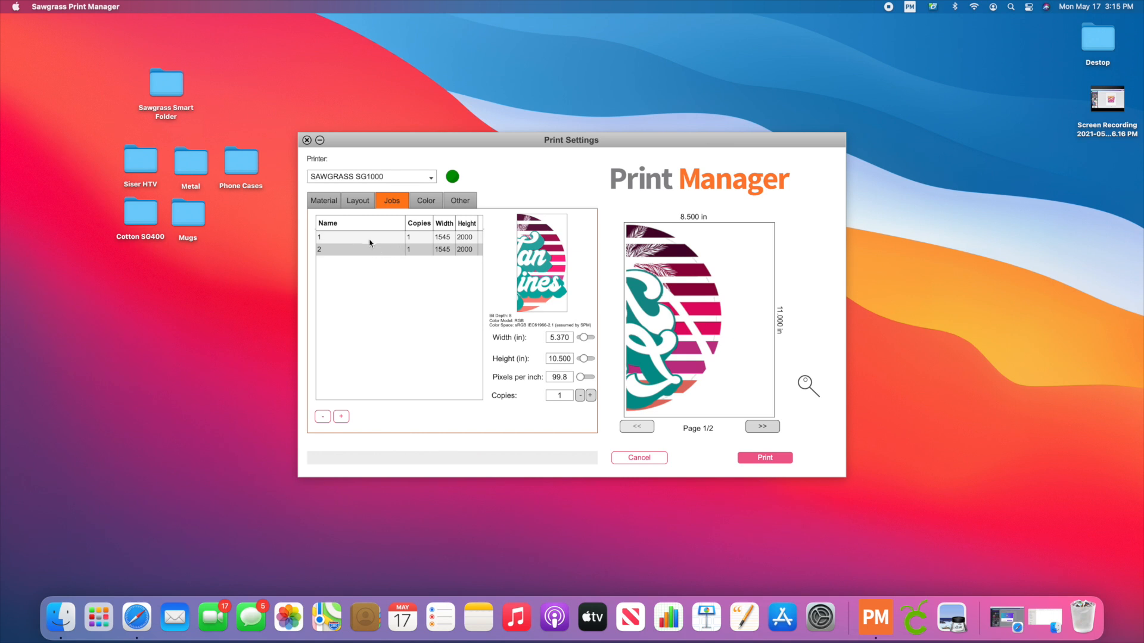
Step: Check the dimensions of print jobs 1 and 2 and review the material, color and layout print settings
{"action": "left_click", "coordinate": [367, 239]}
{"action": "left_click", "coordinate": [371, 253]}
{"action": "left_click", "coordinate": [333, 202]}
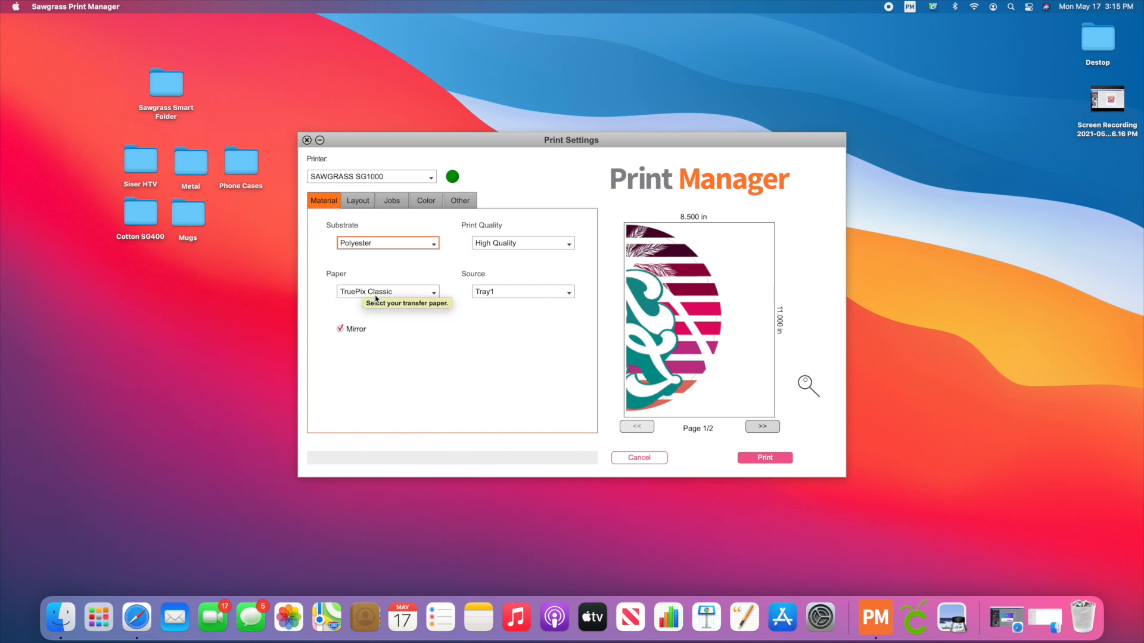
{"action": "left_click", "coordinate": [403, 204]}
{"action": "left_click", "coordinate": [420, 204]}
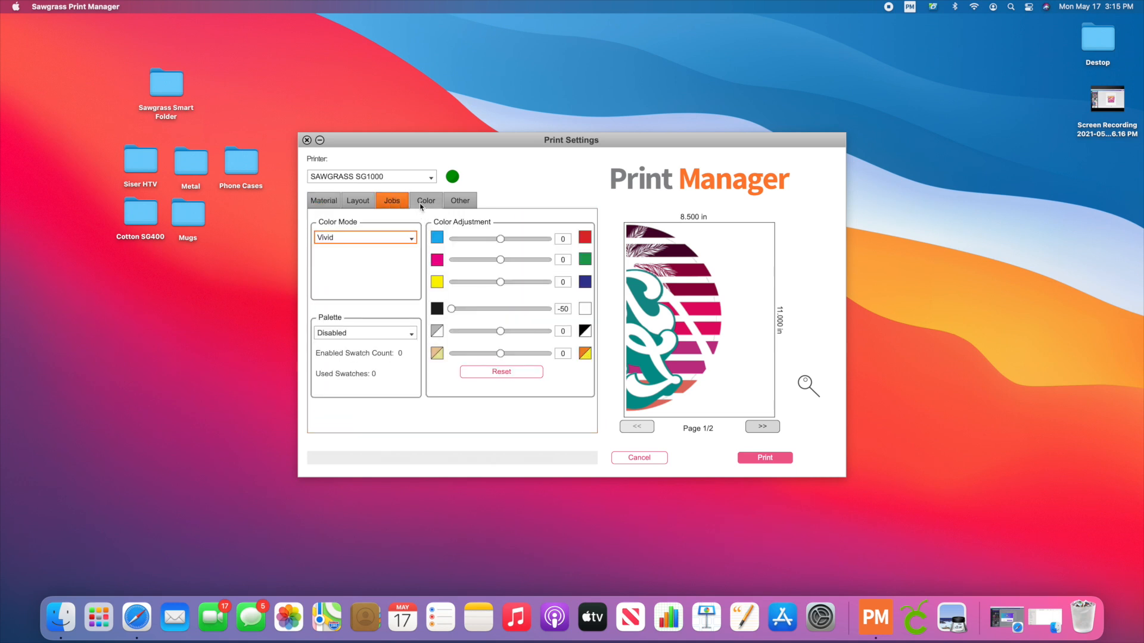
{"action": "left_click", "coordinate": [329, 207]}
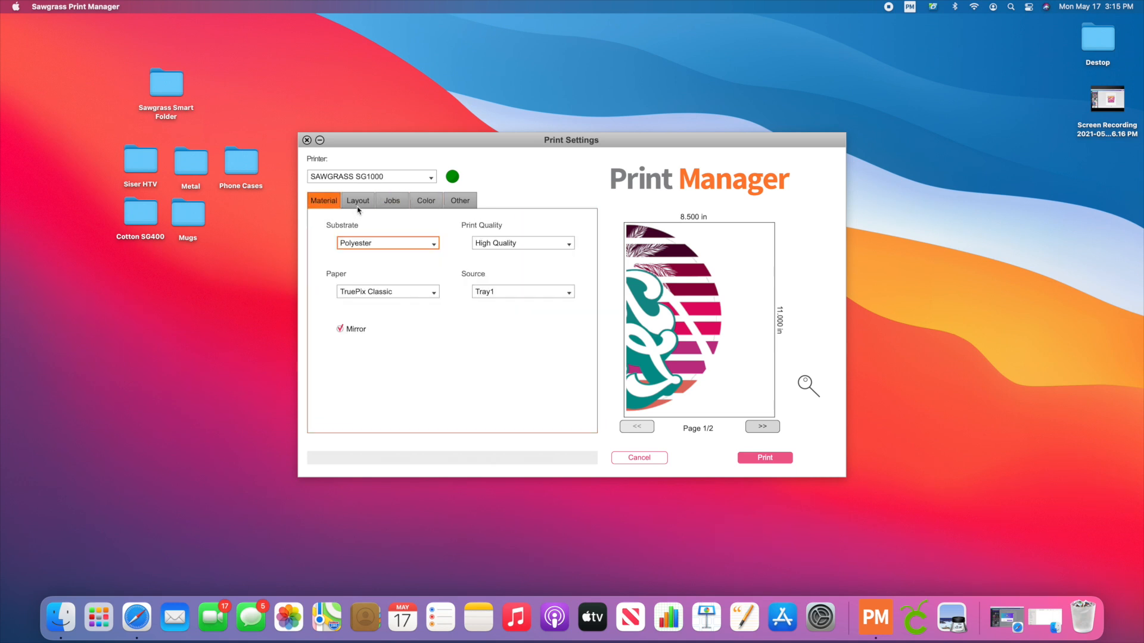
{"action": "left_click", "coordinate": [358, 207]}
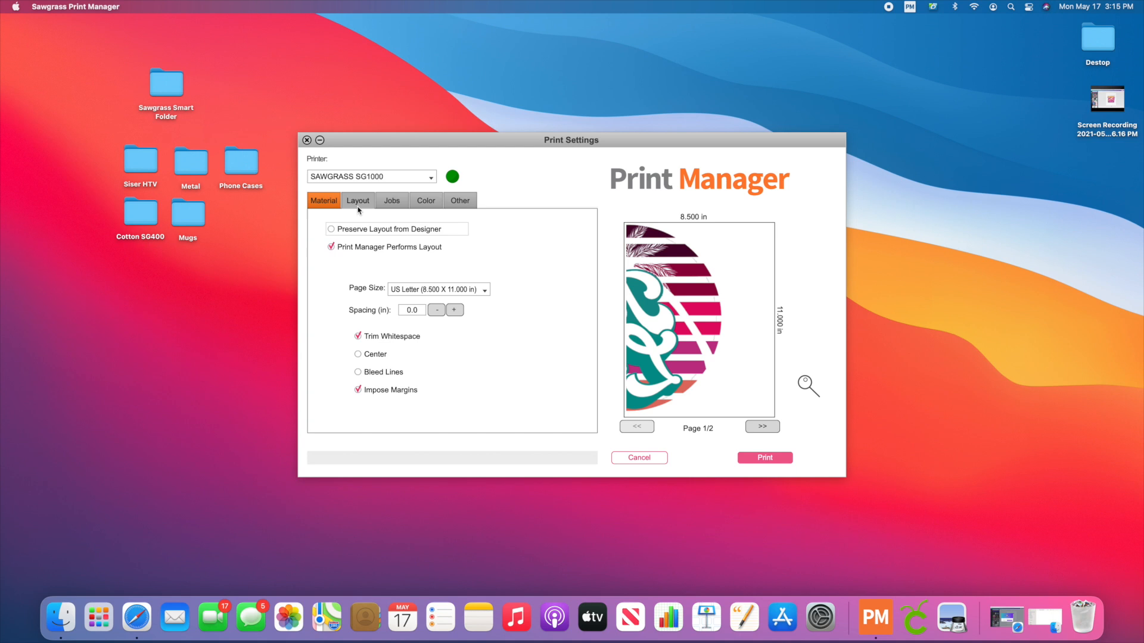
{"action": "left_click", "coordinate": [321, 202]}
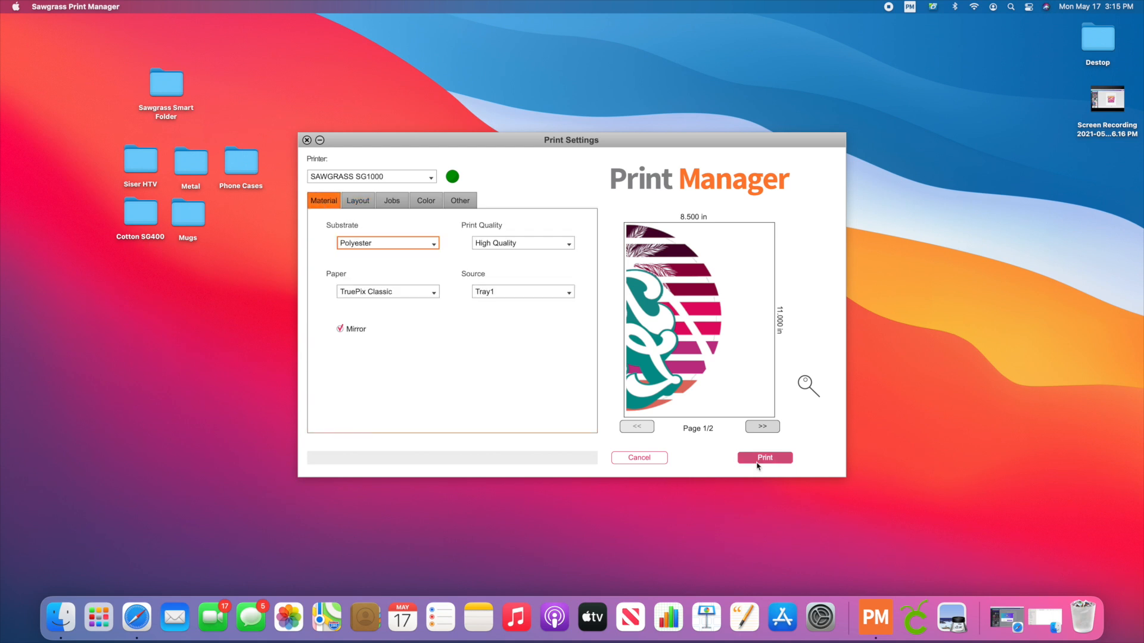